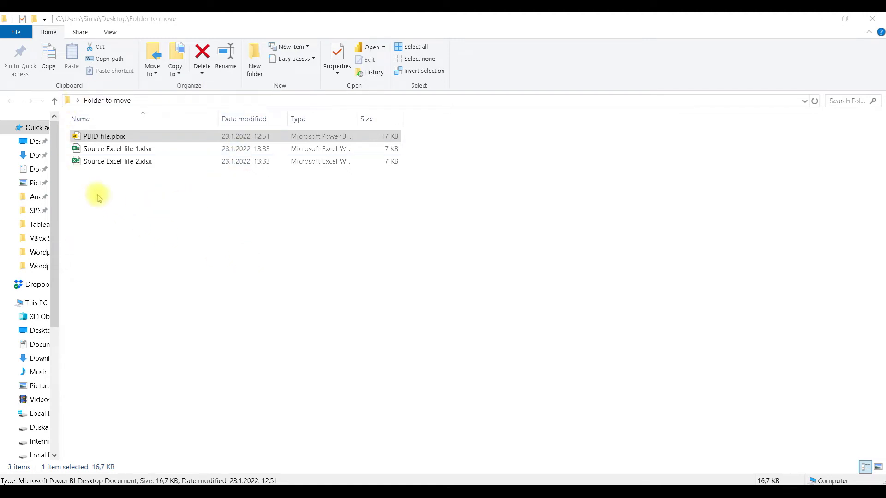
# Examine the Power BI file PBID file.pbix and the two source Excel files in Folder to move
pyautogui.click(148, 135)
pyautogui.click(145, 149)
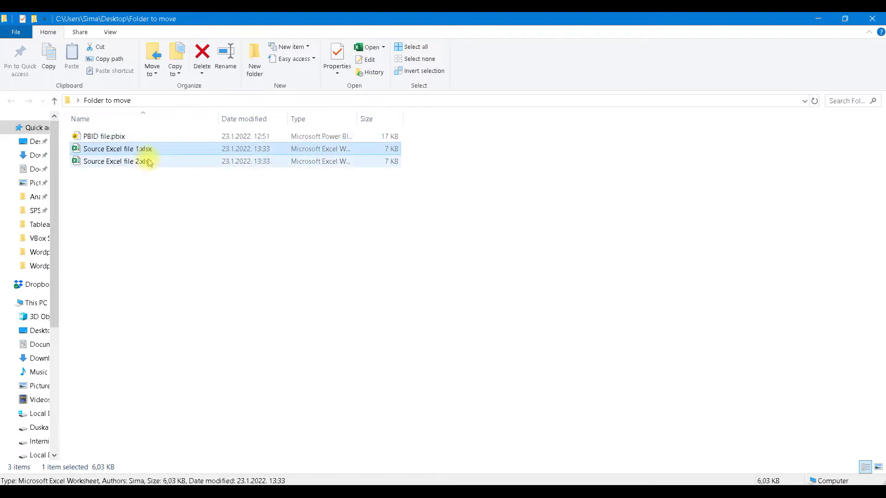
pyautogui.click(144, 161)
pyautogui.click(128, 136)
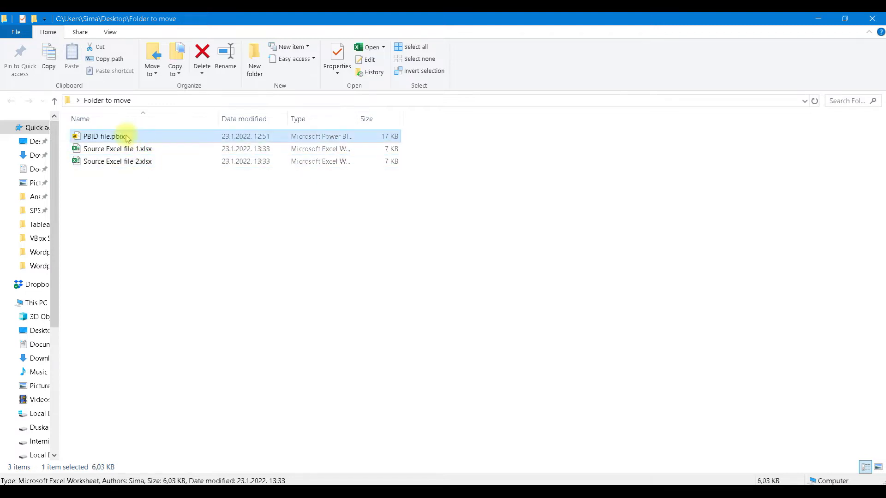
pyautogui.click(125, 149)
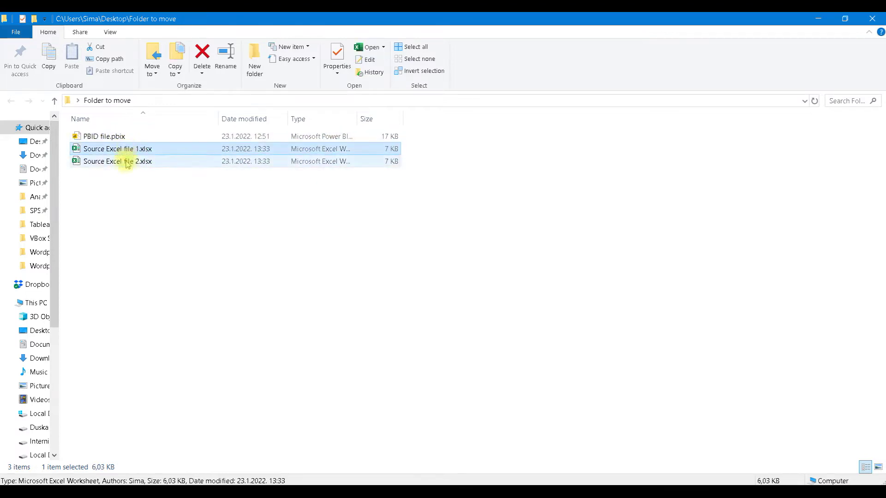
pyautogui.click(127, 161)
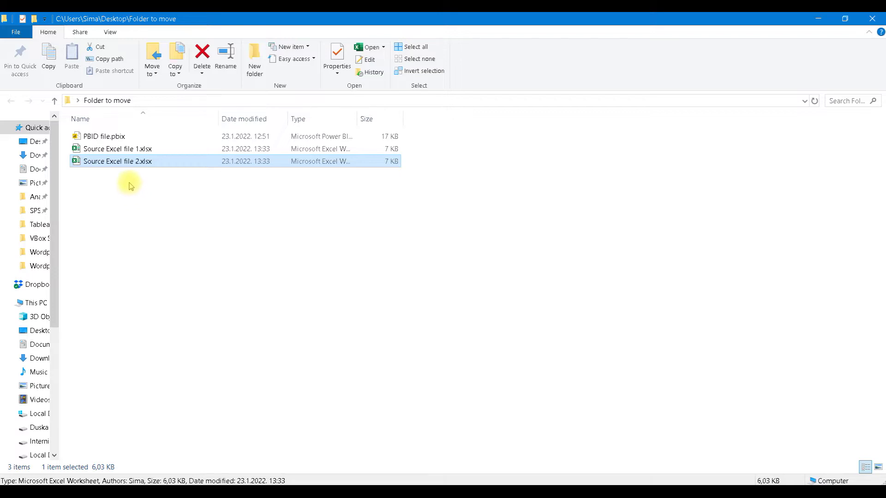
pyautogui.click(132, 136)
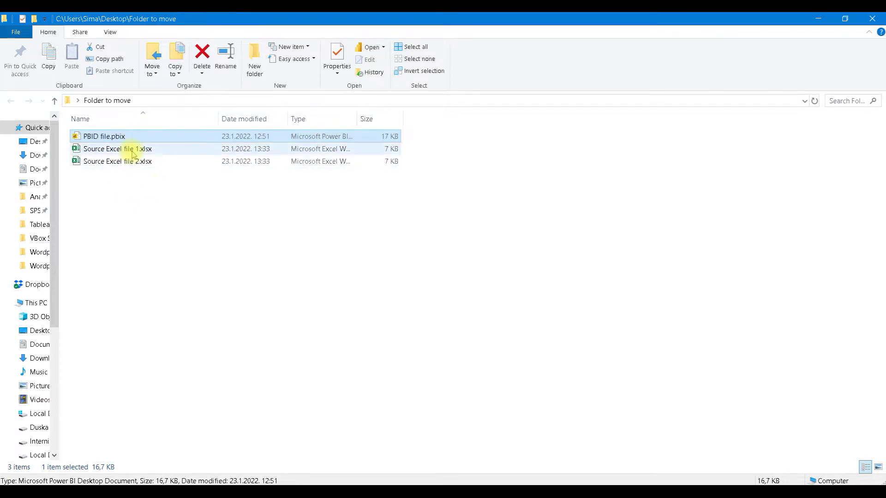
pyautogui.click(110, 150)
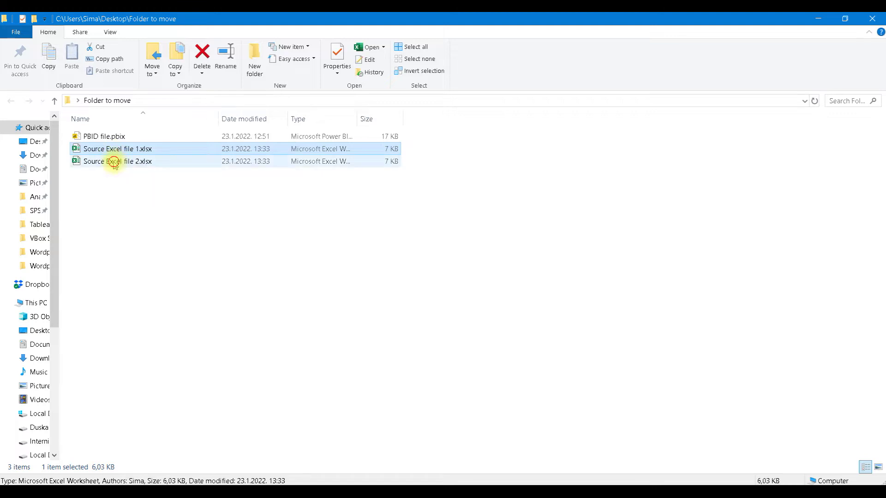
pyautogui.click(115, 161)
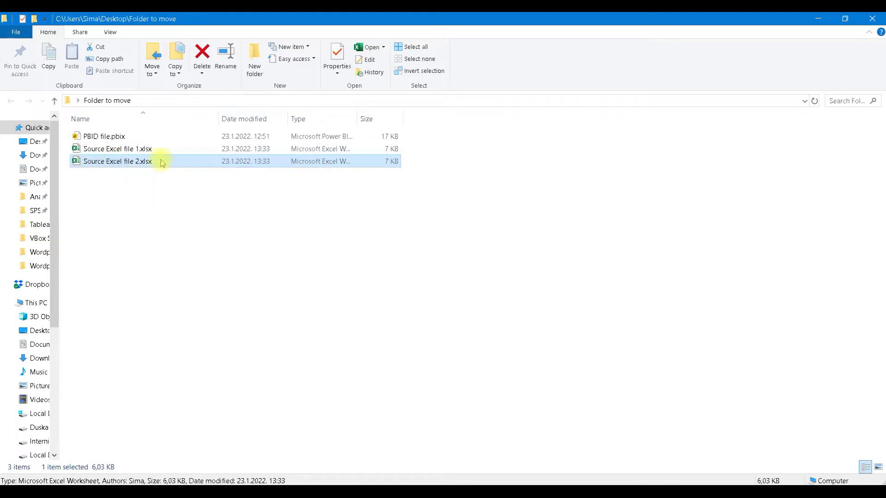
pyautogui.click(113, 137)
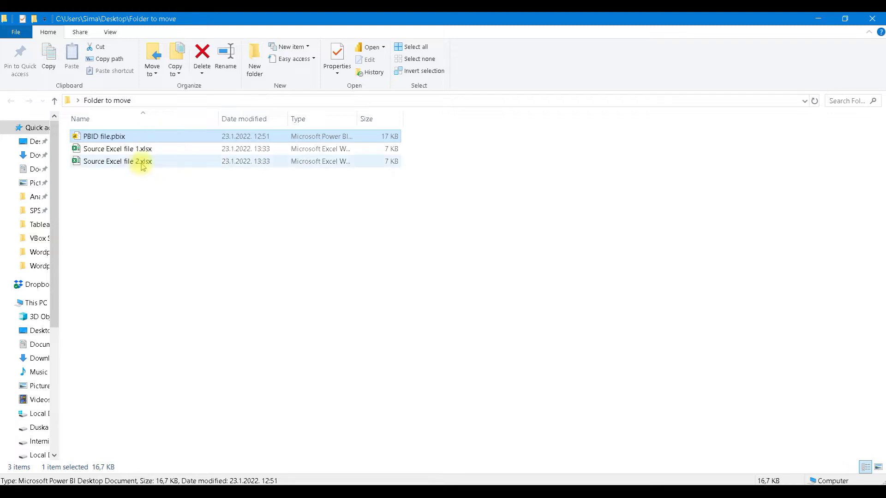
pyautogui.click(114, 149)
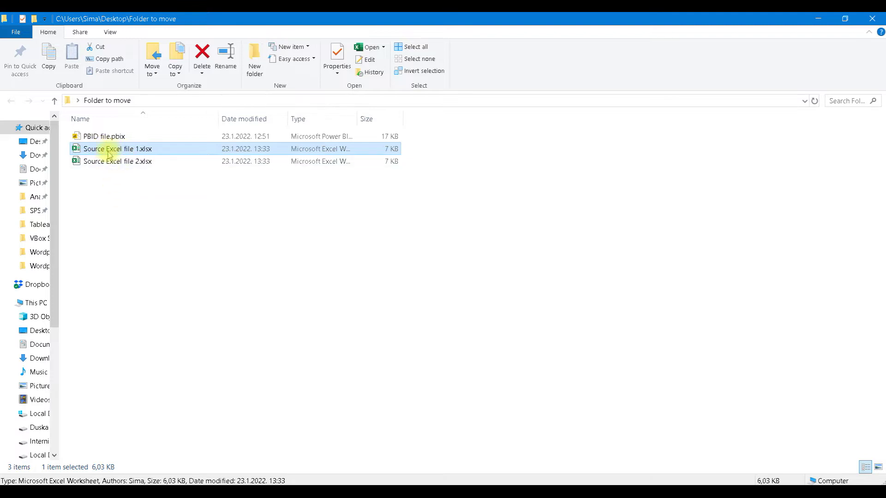
pyautogui.click(111, 136)
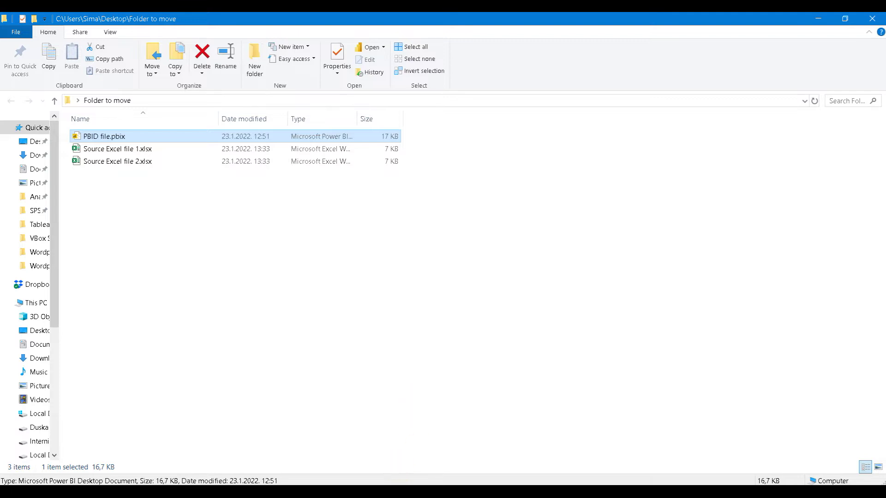
# Switch to the PBIDesktop process image and the Command Prompt window, and read through the handle64.exe -p PBID output
pyautogui.hotkey('alt', 'Tab')
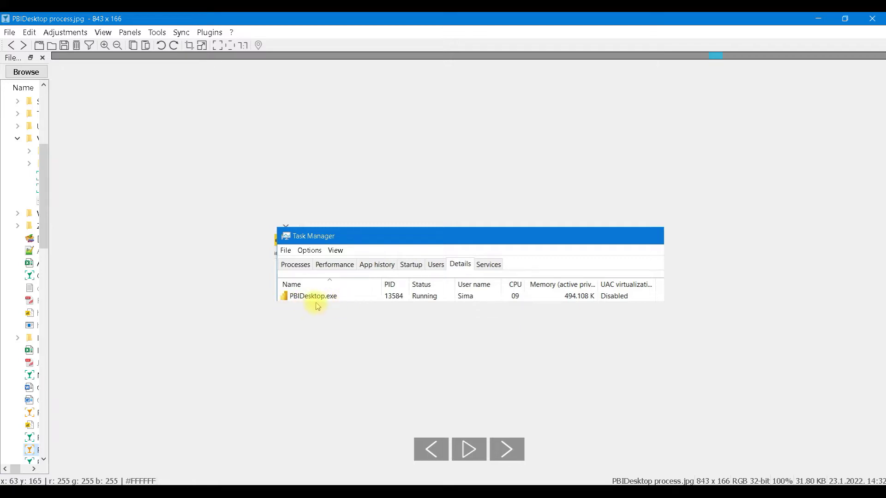
pyautogui.hotkey('alt', 'Tab')
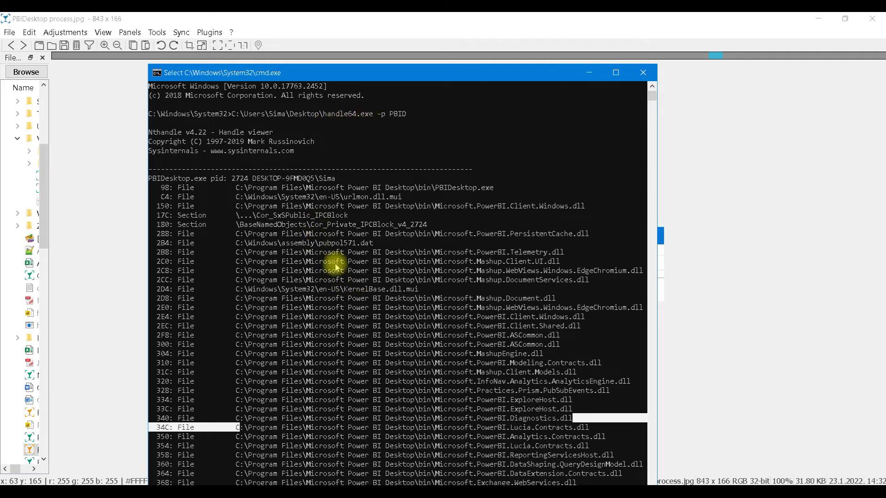
pyautogui.scroll(-6, 339, 287)
pyautogui.scroll(-3, 341, 299)
pyautogui.scroll(9, 341, 299)
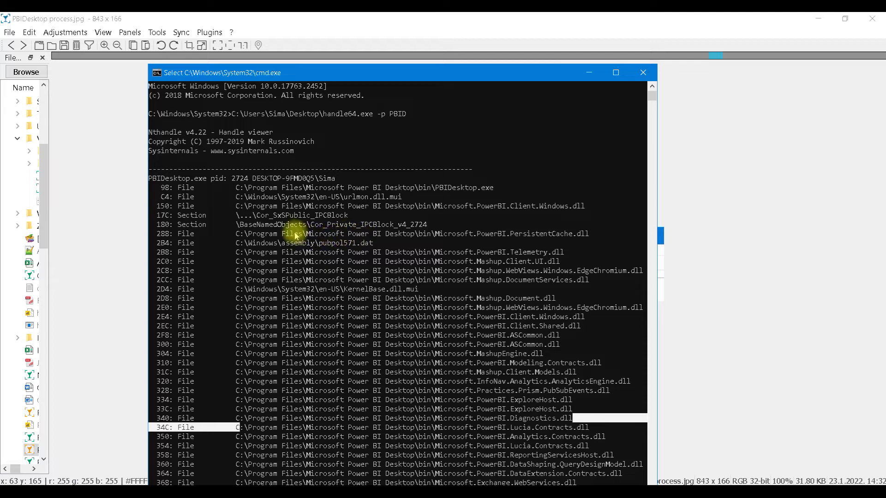
pyautogui.scroll(-5, 317, 241)
pyautogui.scroll(-12, 316, 241)
pyautogui.scroll(17, 317, 250)
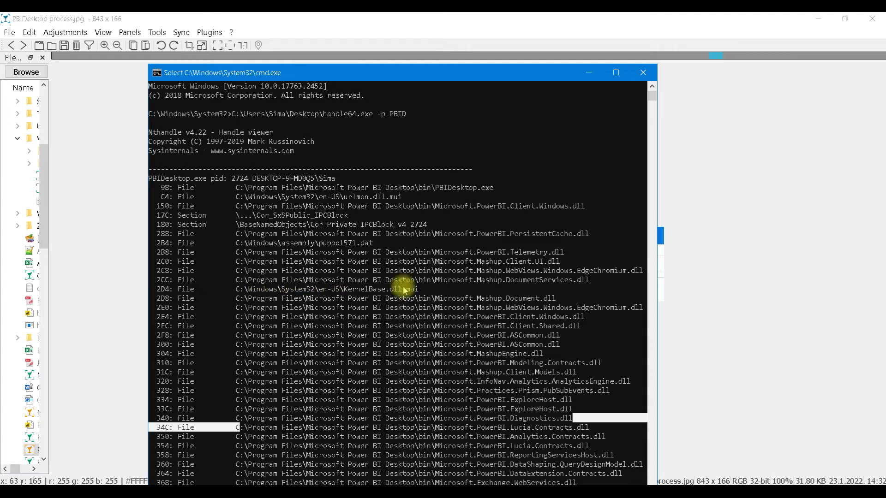
# Highlight the Microsoft.Mashup.Document.dll and Microsoft.PowerBI.Client.Windows.dll paths in the handle listing, and minimize the console window
pyautogui.moveTo(556, 299); pyautogui.dragTo(235, 297)
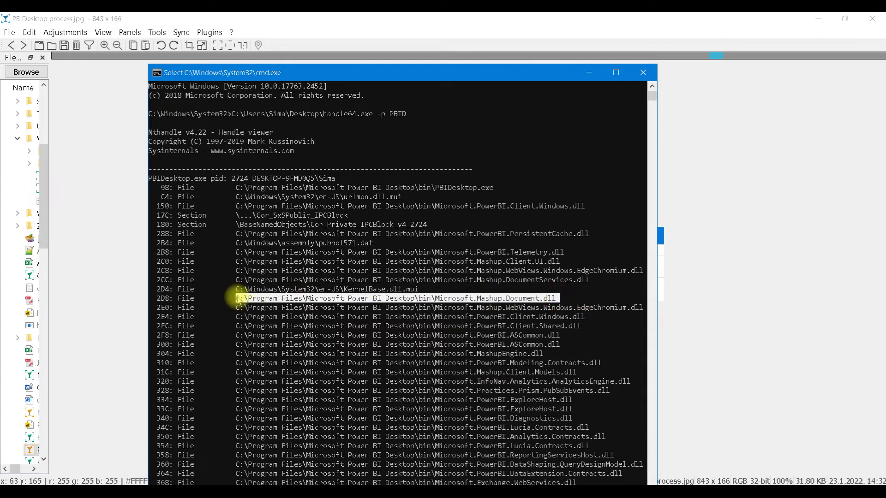
pyautogui.click(305, 326)
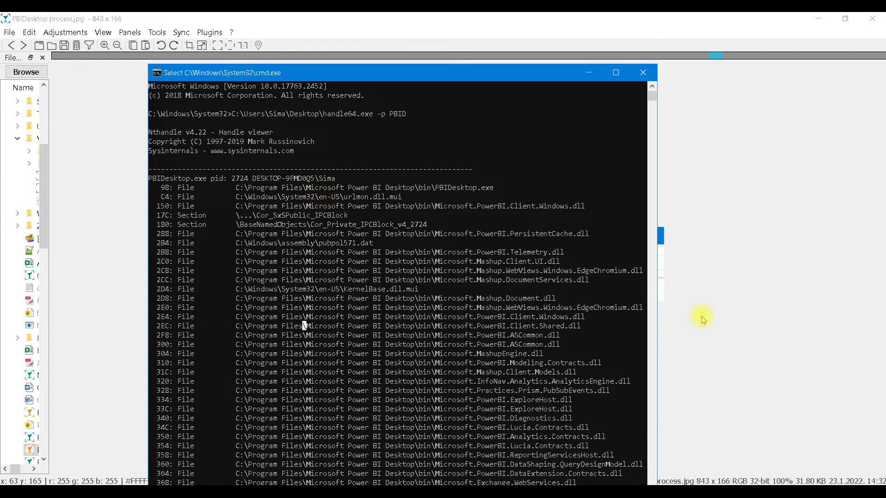
pyautogui.moveTo(588, 316); pyautogui.dragTo(237, 316)
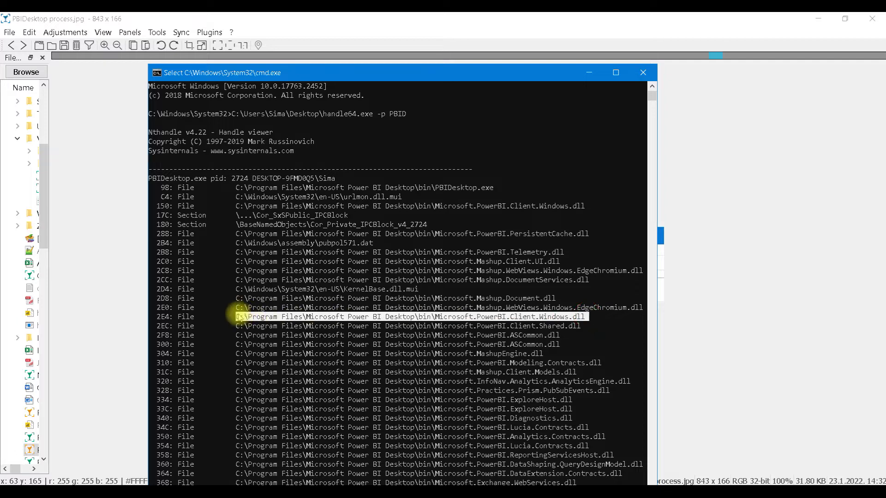
pyautogui.click(325, 289)
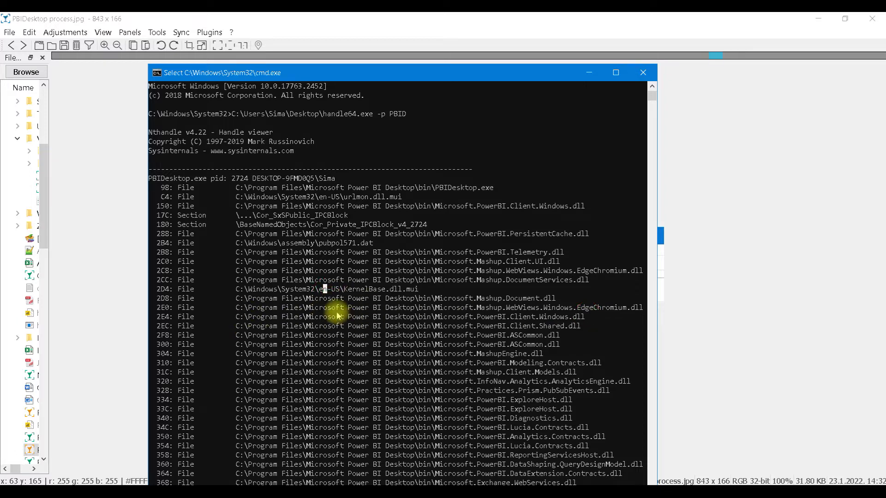
pyautogui.click(592, 73)
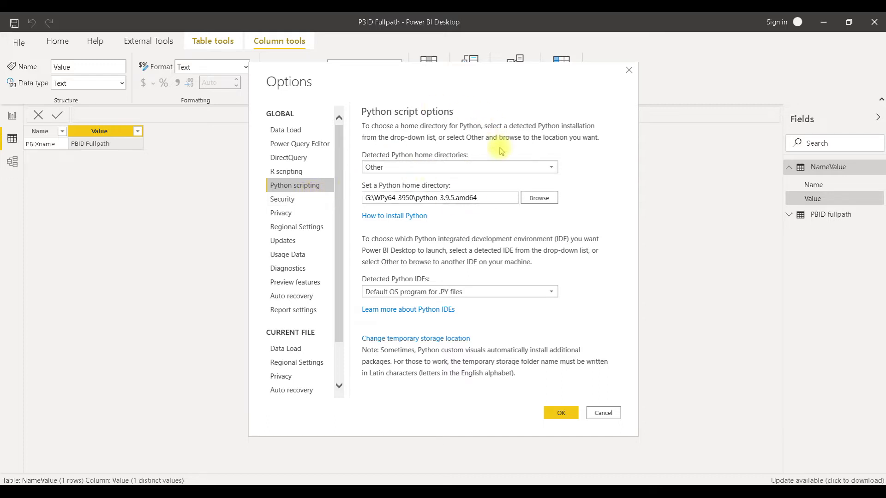
# Check the detected Python home directories, dismiss the options without changes, and select the PBIXname row's value in the NameValue table
pyautogui.click(553, 167)
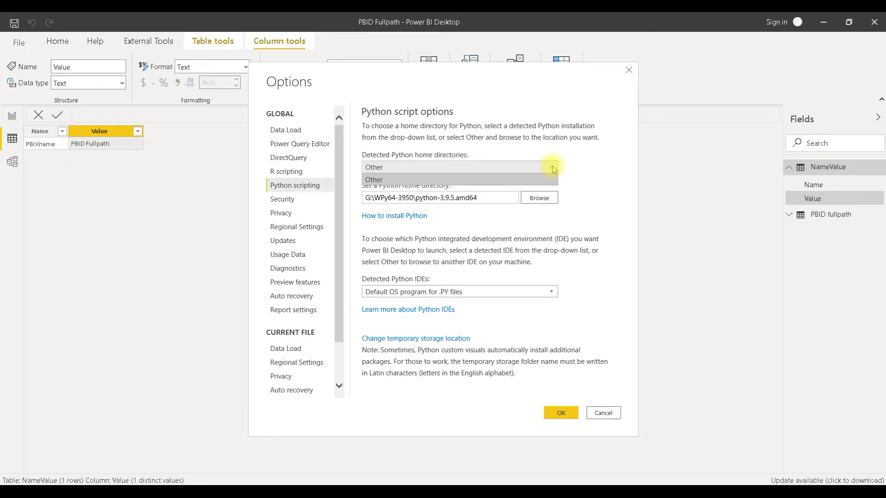
pyautogui.click(553, 167)
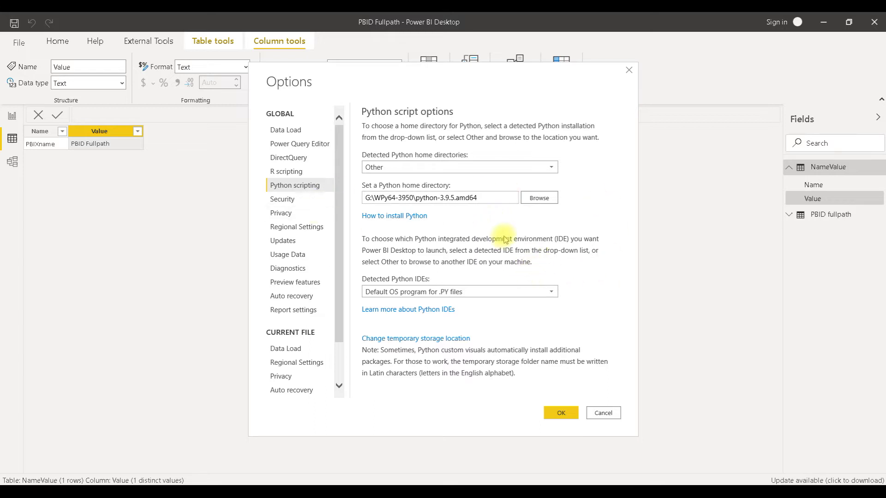
pyautogui.click(604, 413)
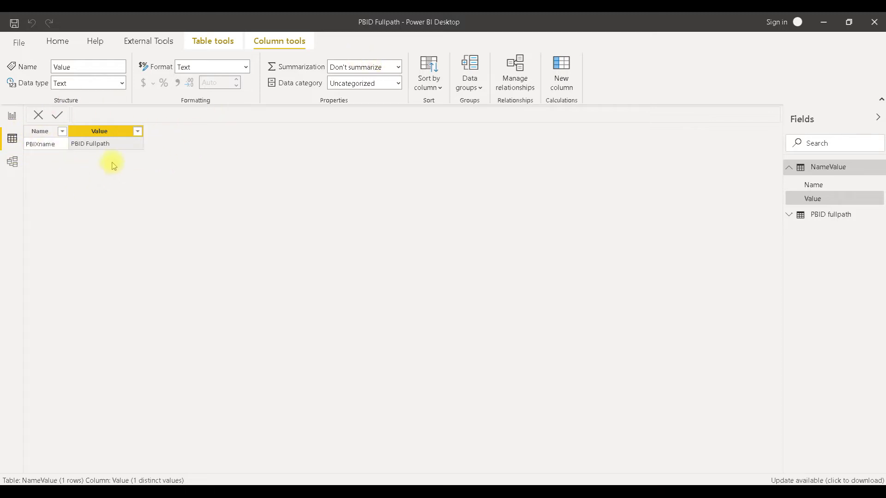
pyautogui.click(122, 144)
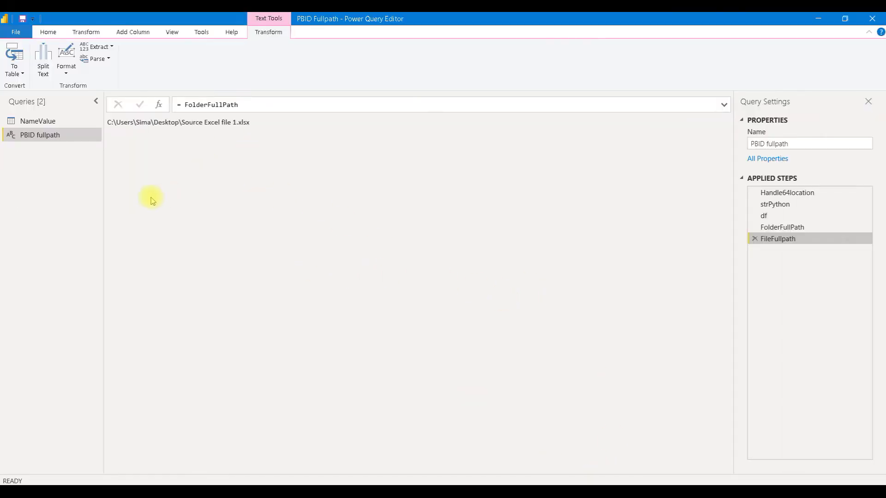
# Review the Handle64location and strPython steps of the PBID fullpath query, highlighting the script's file listing, decoding and splitting lines
pyautogui.click(804, 193)
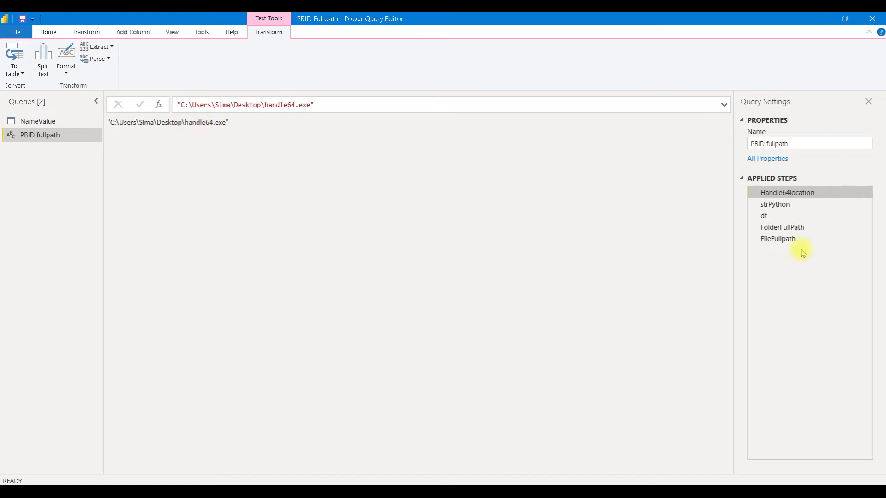
pyautogui.click(763, 205)
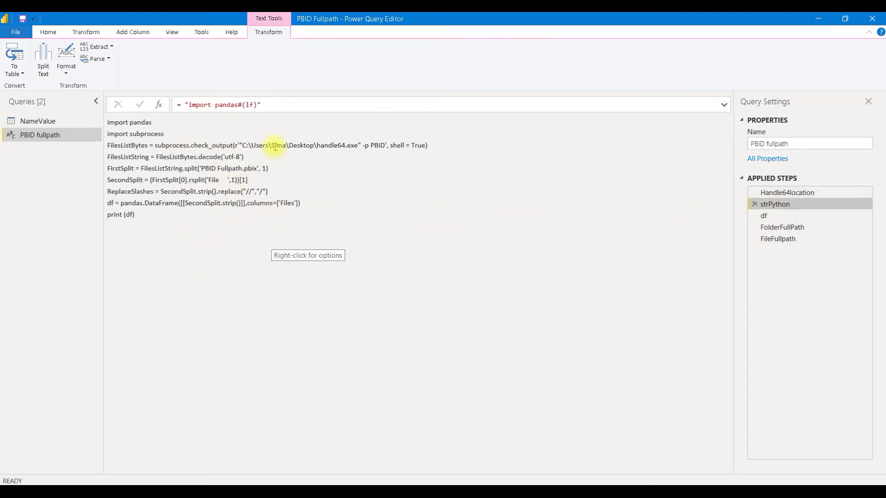
pyautogui.moveTo(429, 146); pyautogui.dragTo(99, 150)
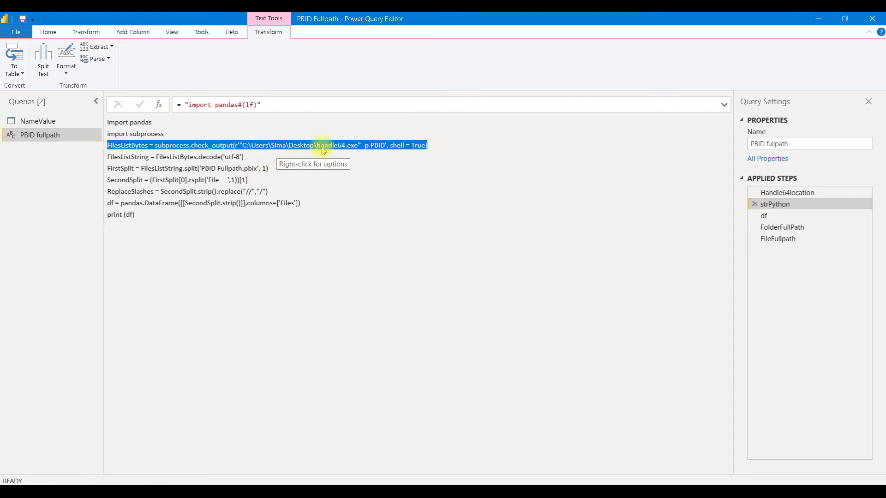
pyautogui.moveTo(243, 157); pyautogui.dragTo(108, 157)
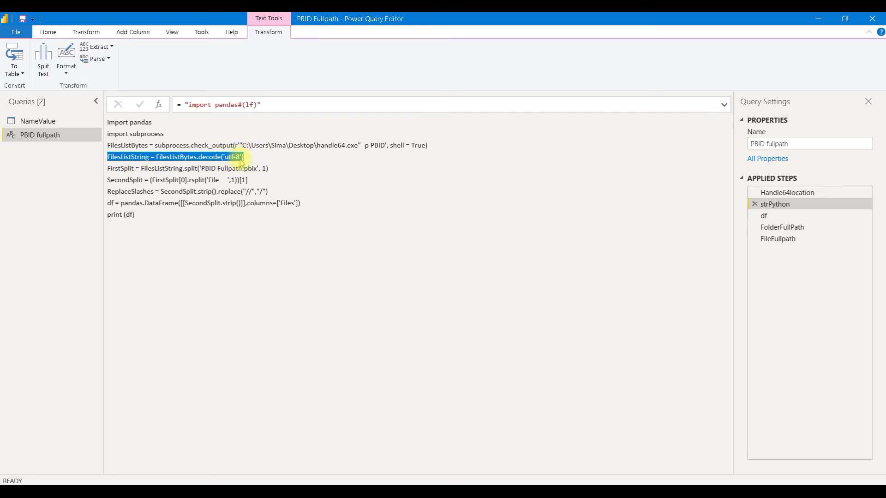
pyautogui.moveTo(306, 203); pyautogui.dragTo(107, 168)
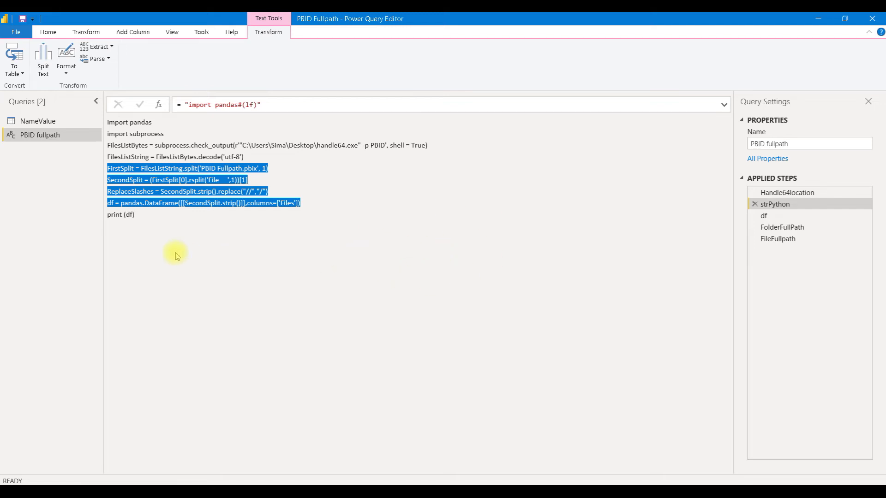
# Inspect the df step's nested table and the FolderFullPath and FileFullpath steps, highlighting the resulting Excel file path
pyautogui.click(764, 215)
pyautogui.click(266, 142)
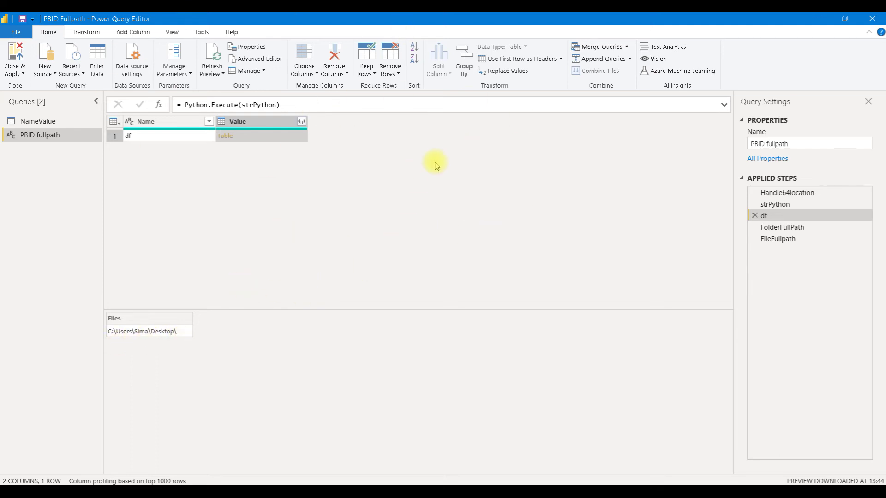
pyautogui.click(796, 227)
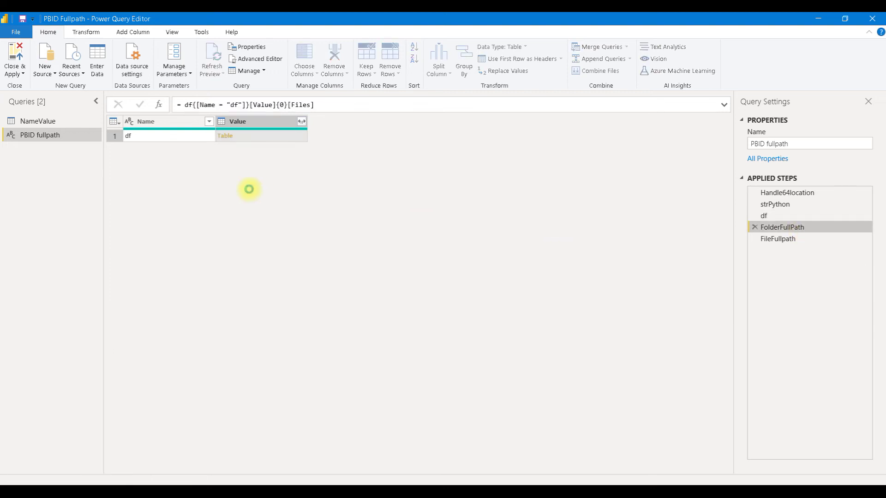
pyautogui.click(777, 239)
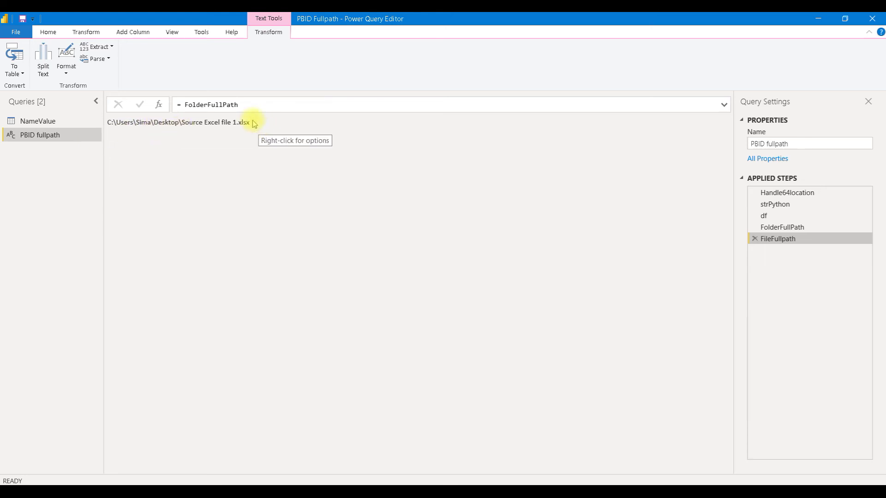
pyautogui.moveTo(253, 123); pyautogui.dragTo(107, 132)
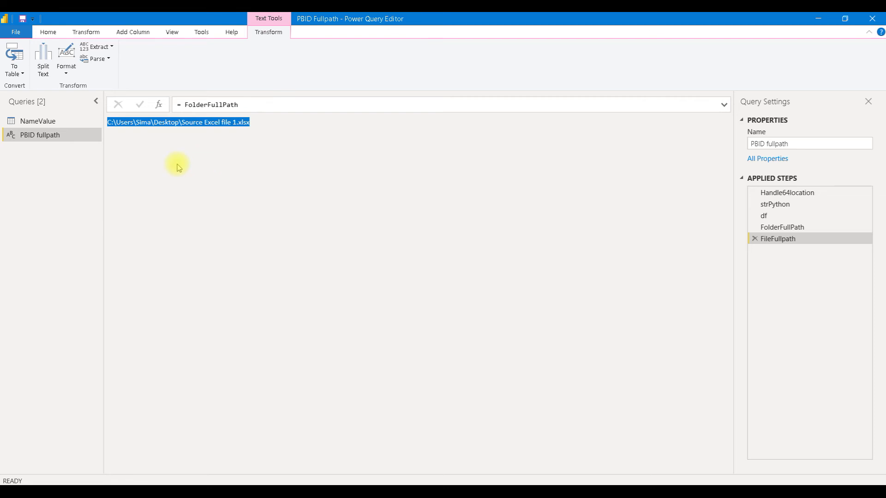
# Open the PBID fullpath query's code in the Advanced Editor and move the editor window higher on the screen
pyautogui.click(48, 32)
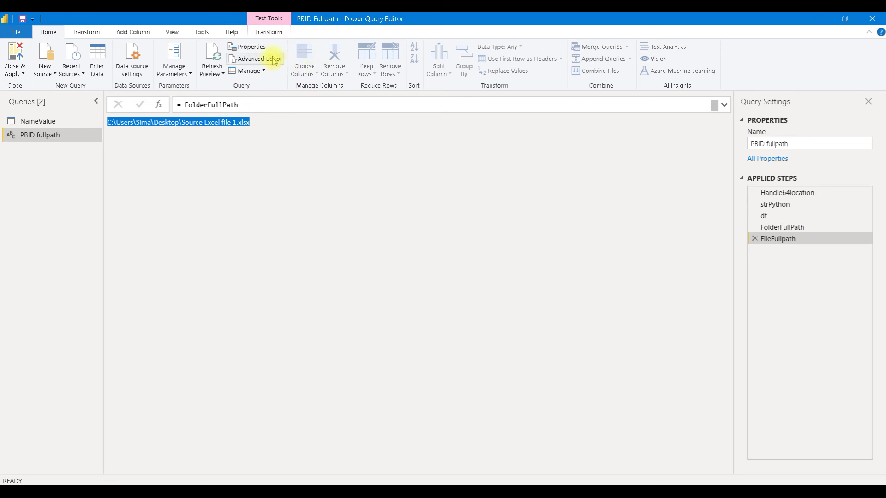
pyautogui.click(272, 62)
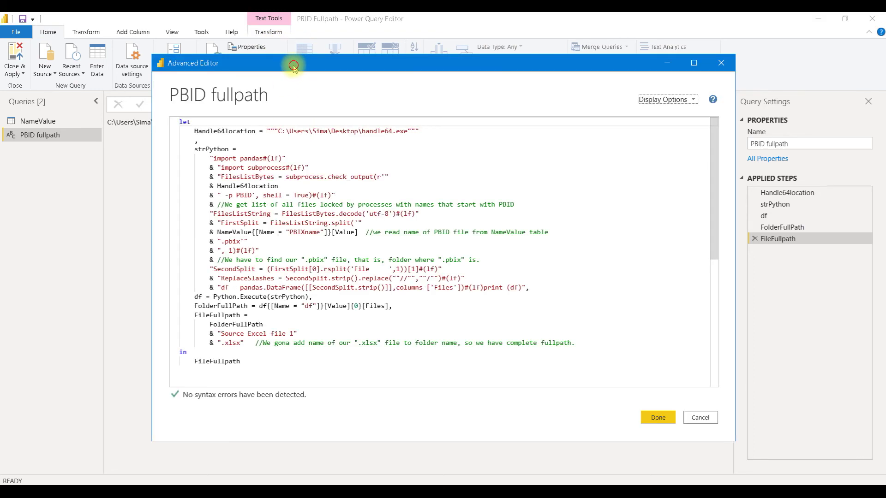
pyautogui.moveTo(295, 68); pyautogui.dragTo(272, 41)
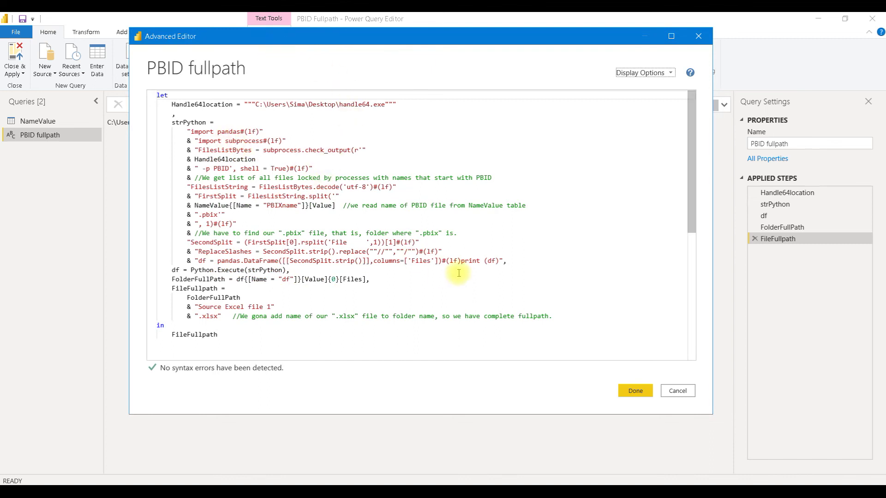
# Highlight the whole strPython script block in the code, and within it the NameValue reference that reads the PBIXname value
pyautogui.moveTo(507, 262); pyautogui.dragTo(491, 253)
pyautogui.moveTo(231, 196); pyautogui.dragTo(157, 122)
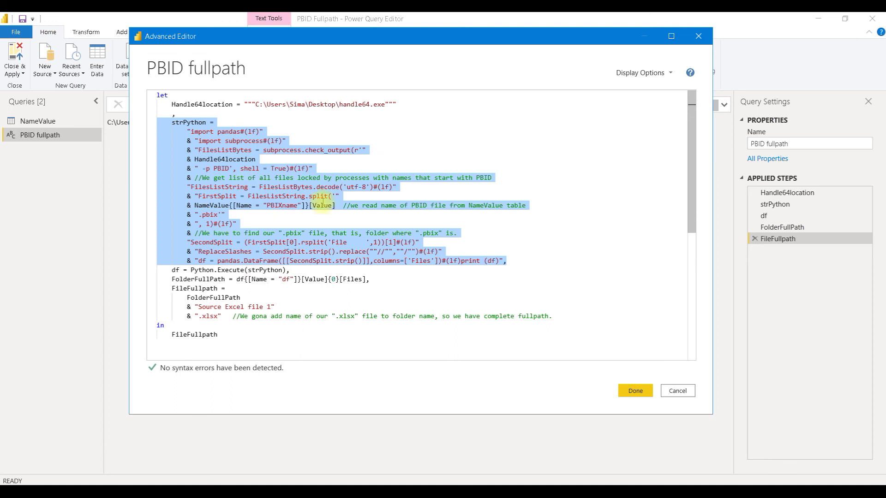
pyautogui.click(336, 205)
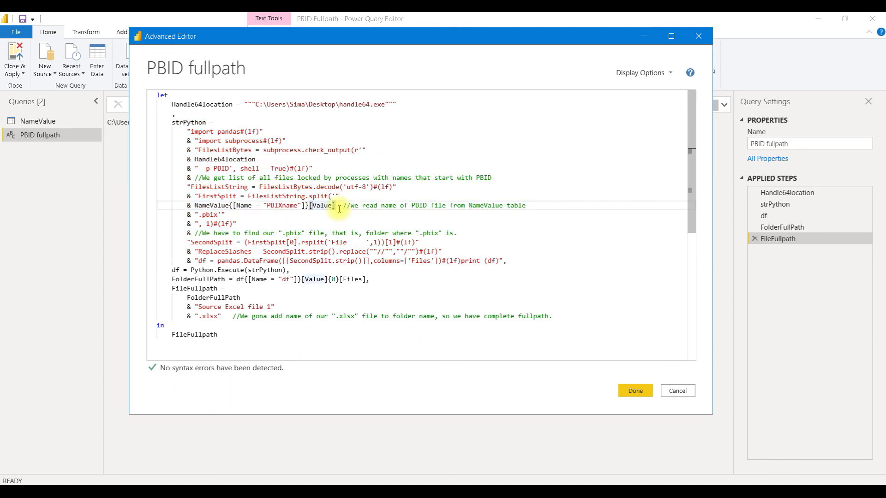
pyautogui.moveTo(337, 206); pyautogui.dragTo(202, 205)
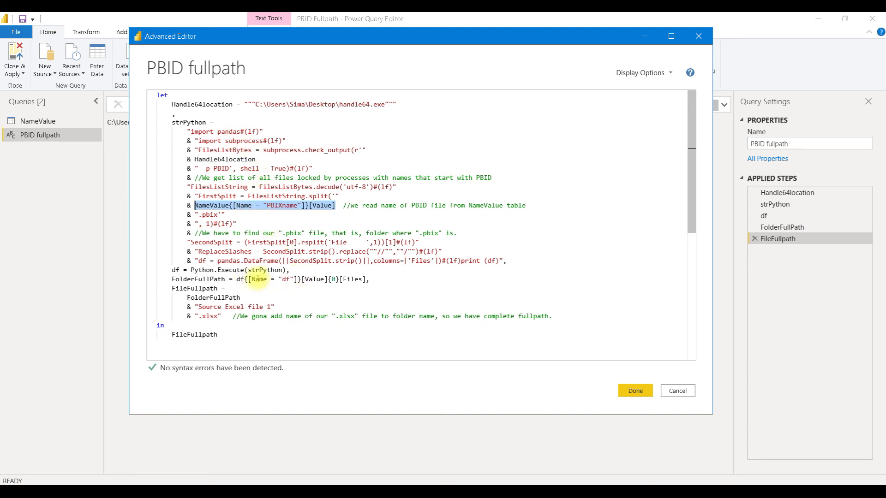
# Highlight the df line, the FolderFullPath line and the "Source Excel file 1" text, moving the editor window down to uncover the query's result
pyautogui.moveTo(294, 271); pyautogui.dragTo(154, 273)
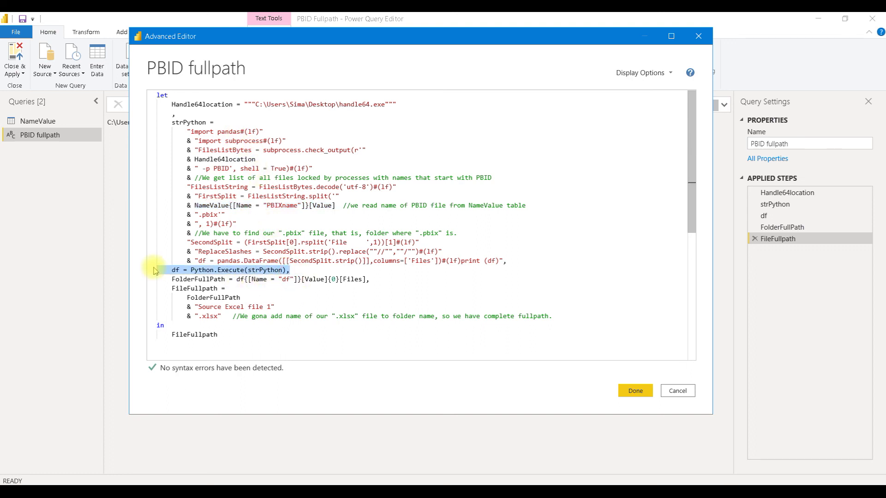
pyautogui.moveTo(373, 280); pyautogui.dragTo(157, 279)
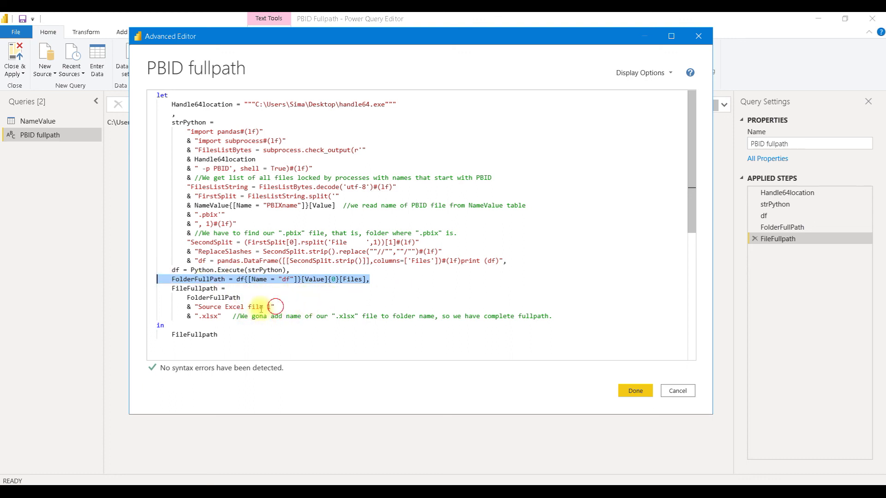
pyautogui.moveTo(276, 307); pyautogui.dragTo(191, 308)
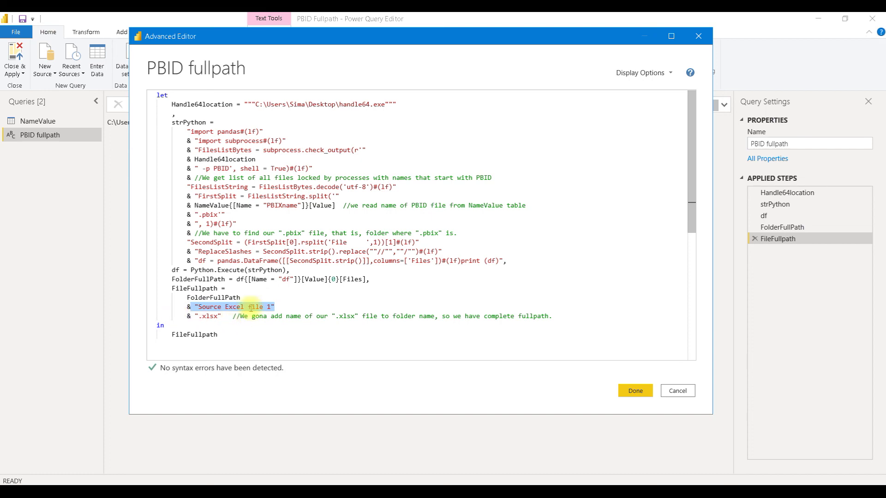
pyautogui.moveTo(280, 39); pyautogui.dragTo(261, 171)
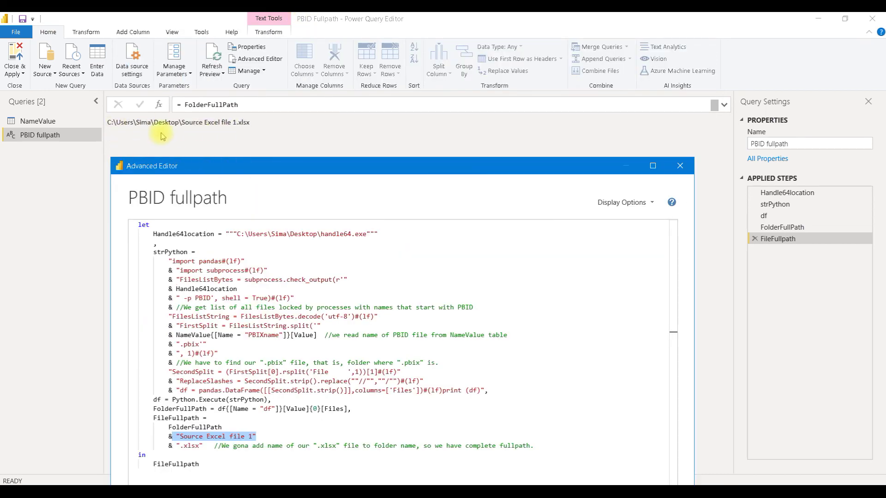